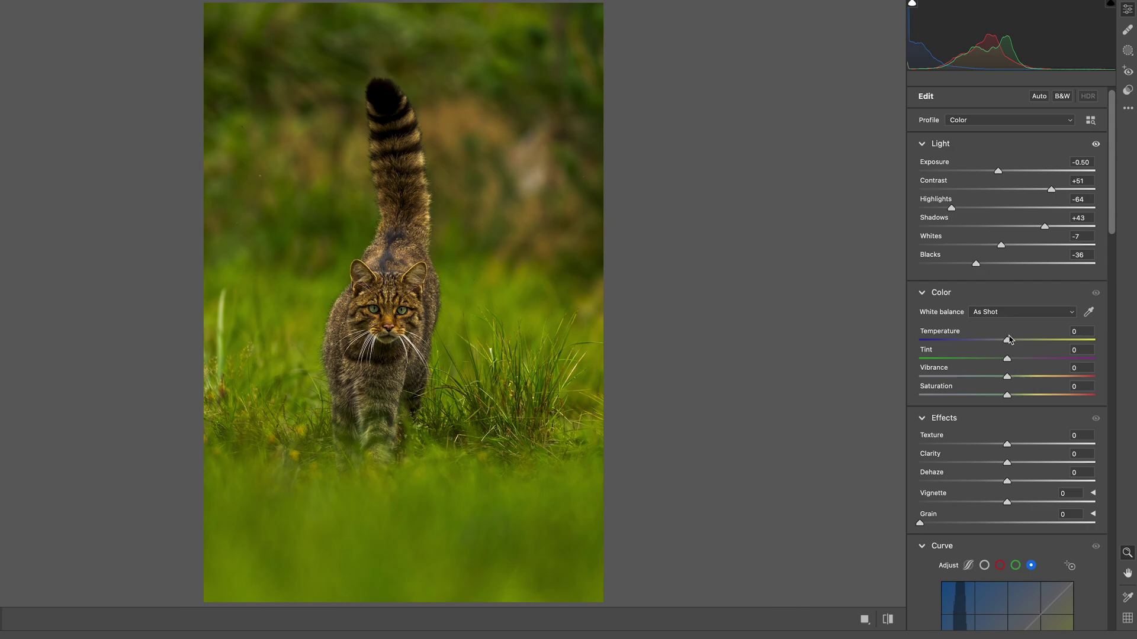
Set Temperature to +8, Tint to +3, Vibrance to -20 and Saturation to -12, plus Clarity to +25 and Dehaze to -6.
left_click_drag(1009, 342, 998, 400)
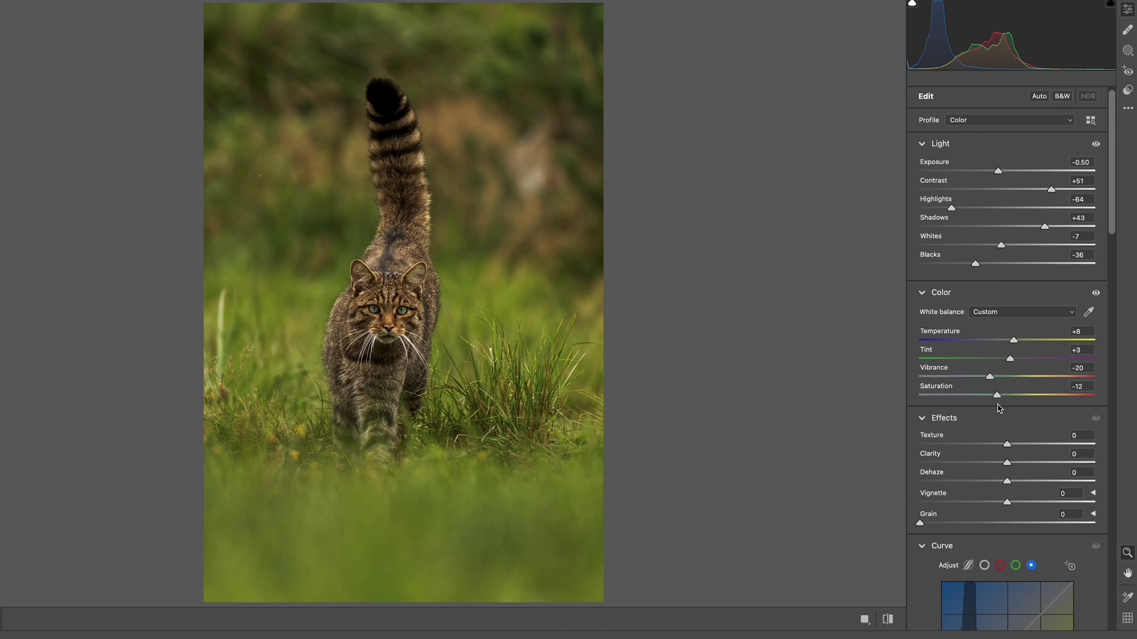
scroll(999, 408, "down", 4)
left_click_drag(1007, 341, 1000, 379)
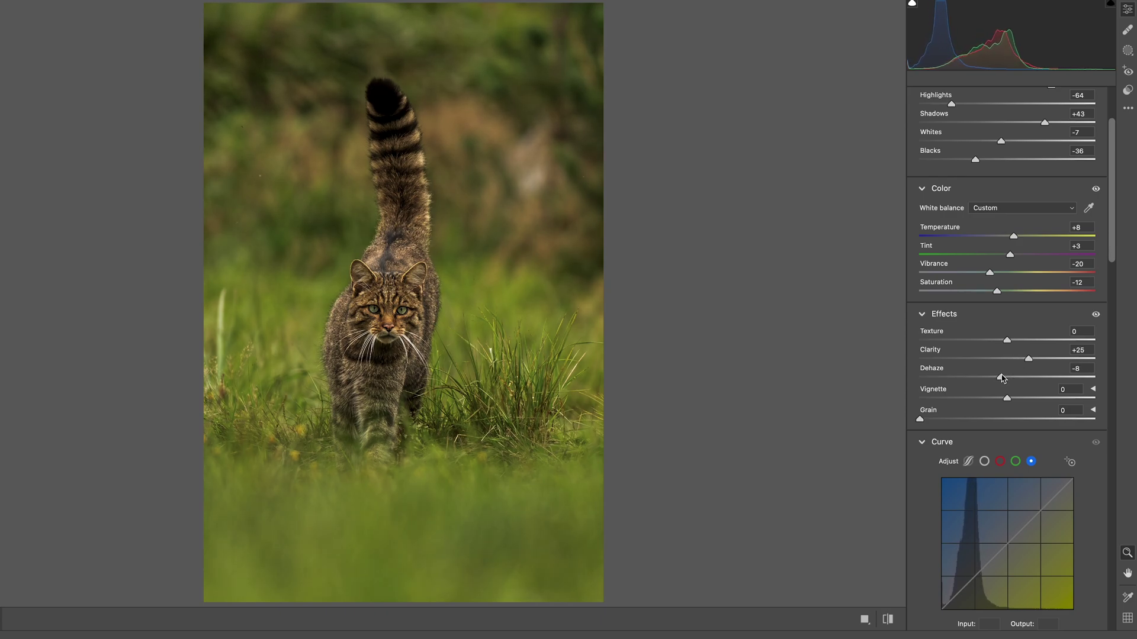
left_click_drag(1007, 398, 1006, 398)
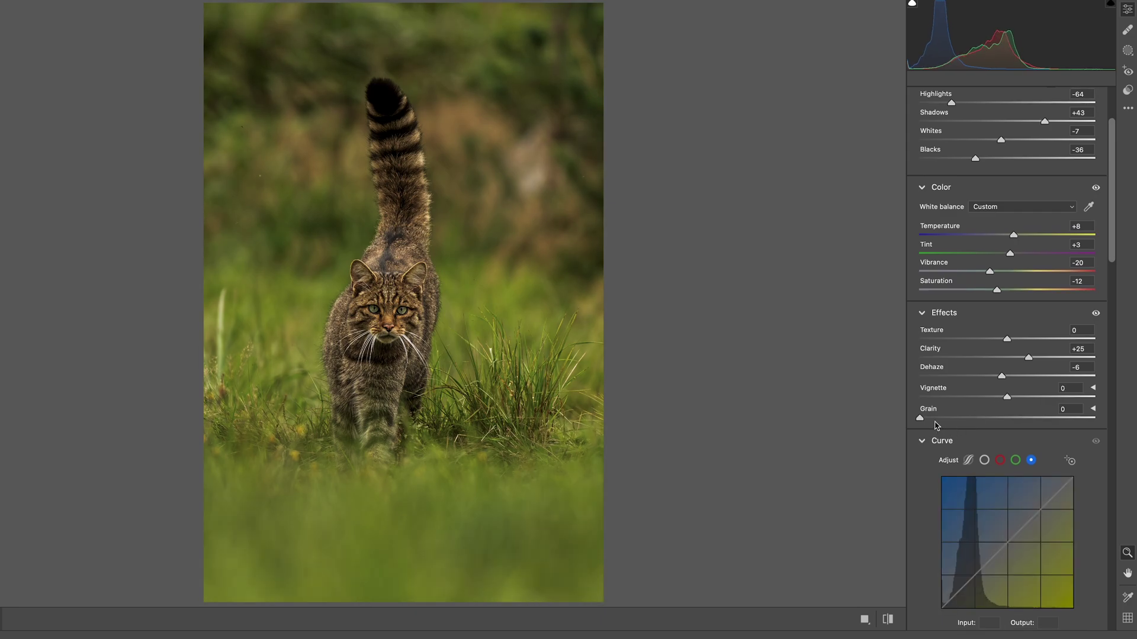
left_click_drag(934, 421, 948, 419)
In the Color Mixer, set the hue of Oranges to -21 and Greens to +10, keeping Aquas at 0.
scroll(1066, 432, "down", 15)
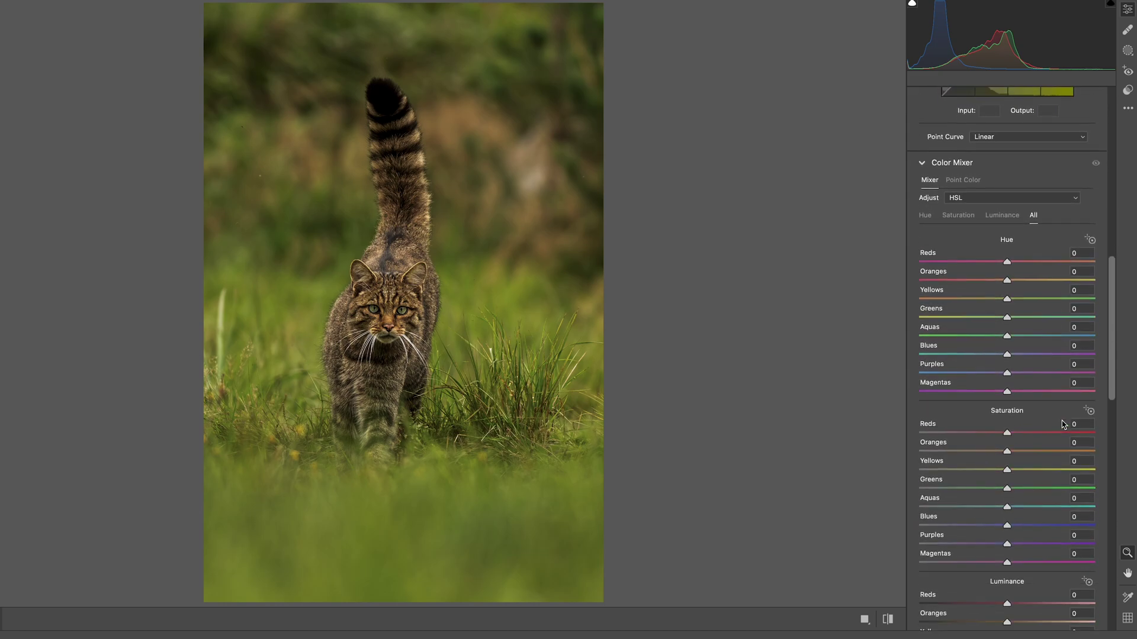
scroll(1064, 422, "down", 2)
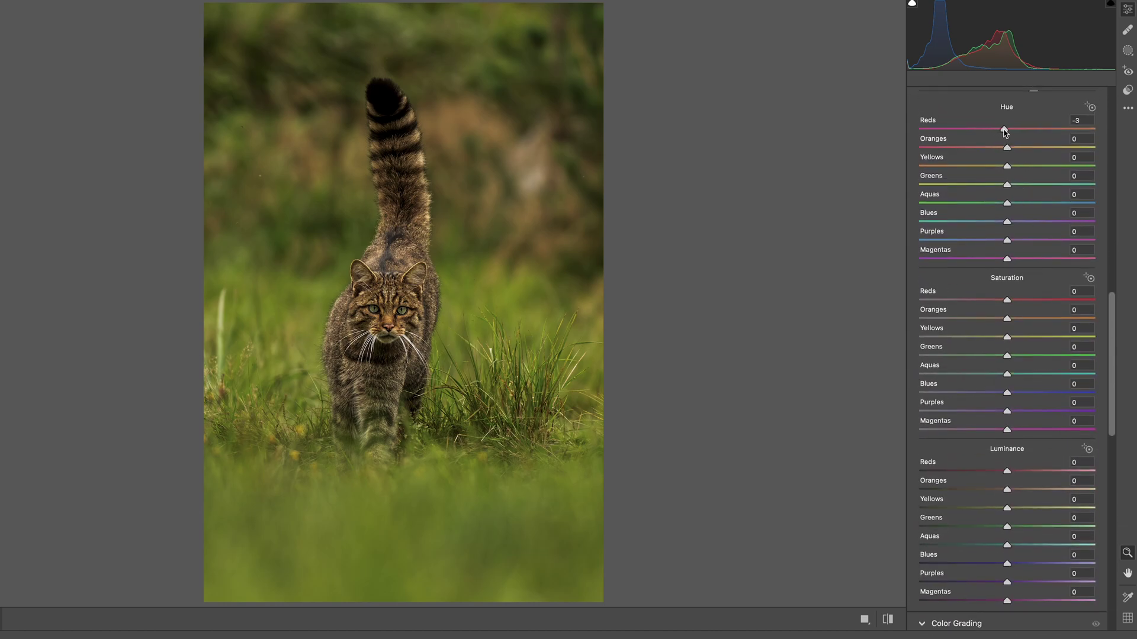
left_click_drag(1005, 147, 997, 205)
double_click(1001, 168)
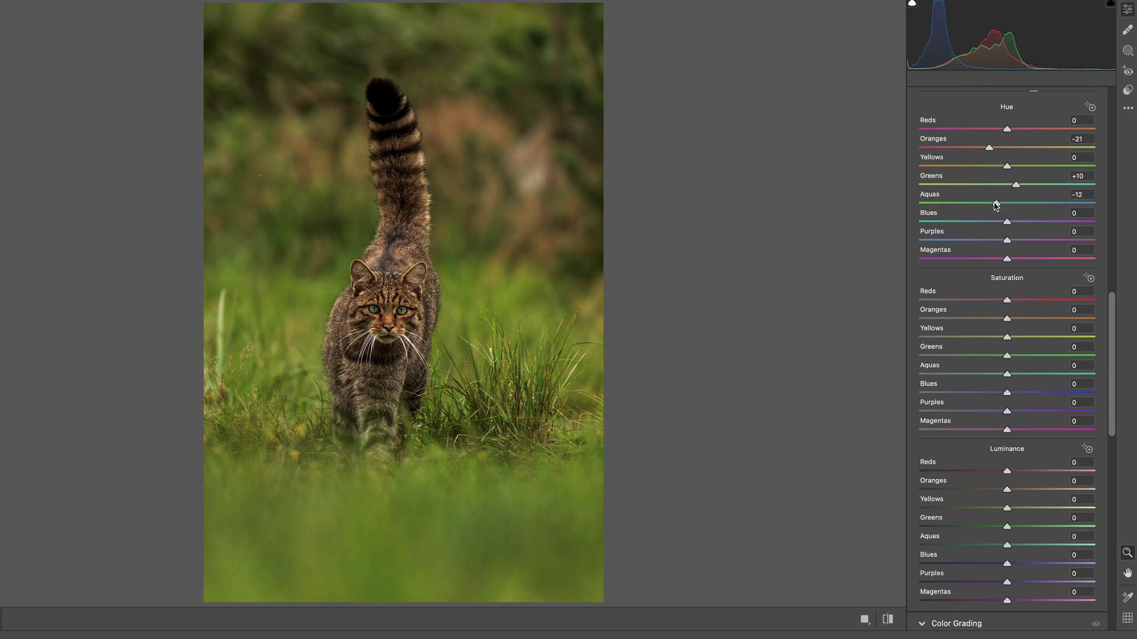
double_click(995, 205)
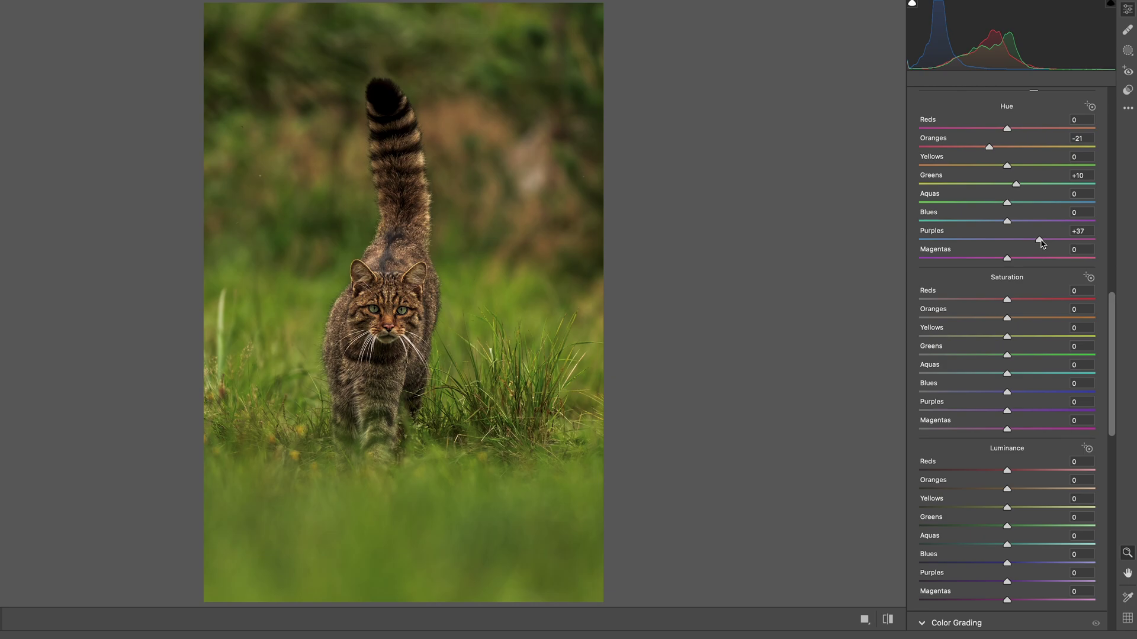
Set the Color Mixer saturation of Oranges to +5, Yellows to -66, Greens to -62, and both Aquas and Blues to -100.
left_click_drag(1009, 261, 953, 337)
scroll(1010, 266, "down", 1)
double_click(1009, 300)
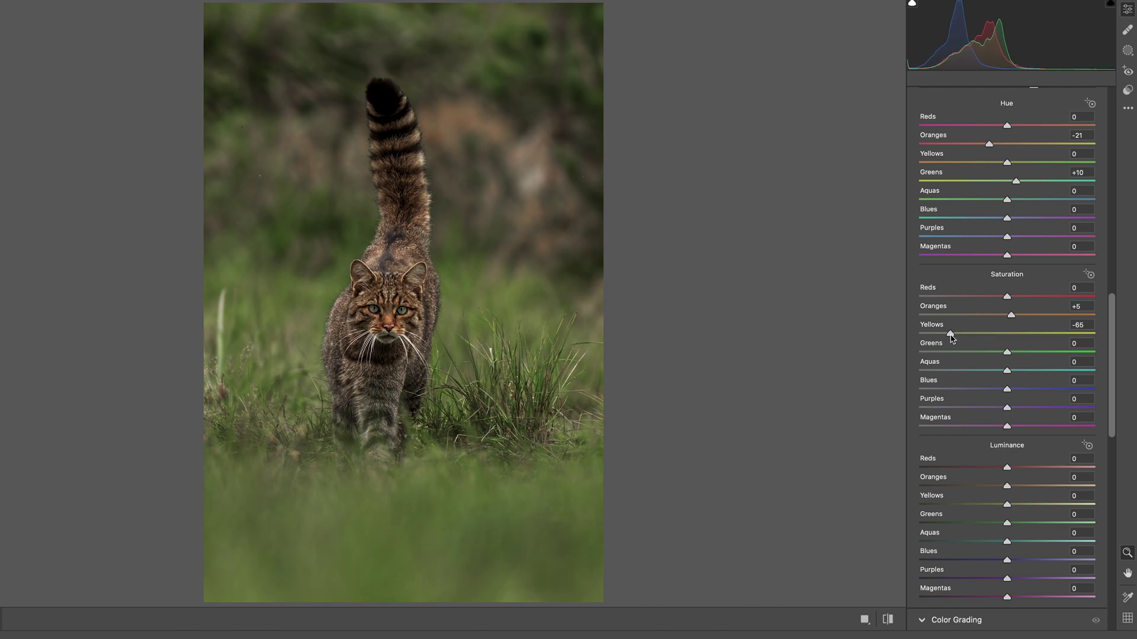
left_click_drag(1008, 354, 891, 375)
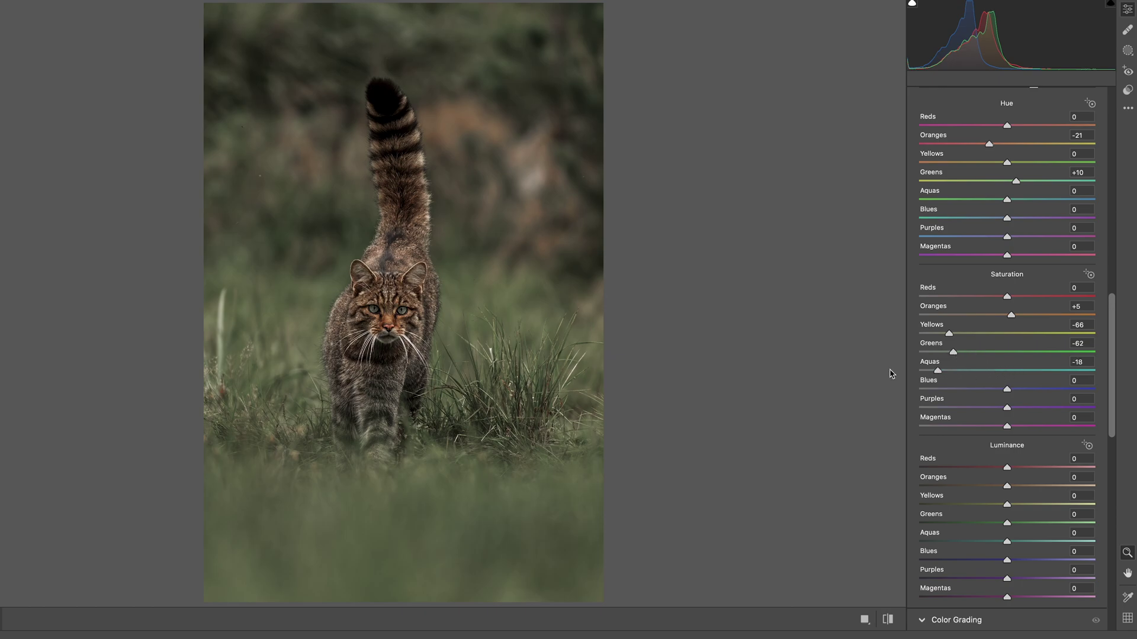
left_click_drag(1006, 389, 868, 396)
left_click_drag(1009, 409, 1004, 409)
double_click(1003, 409)
Set the Color Mixer luminance of Oranges to +3 and reset the other luminance colors to 0.
scroll(1009, 427, "down", 2)
left_click_drag(1007, 436, 1074, 435)
double_click(989, 453)
scroll(1012, 469, "down", 3)
double_click(1045, 443)
double_click(1070, 424)
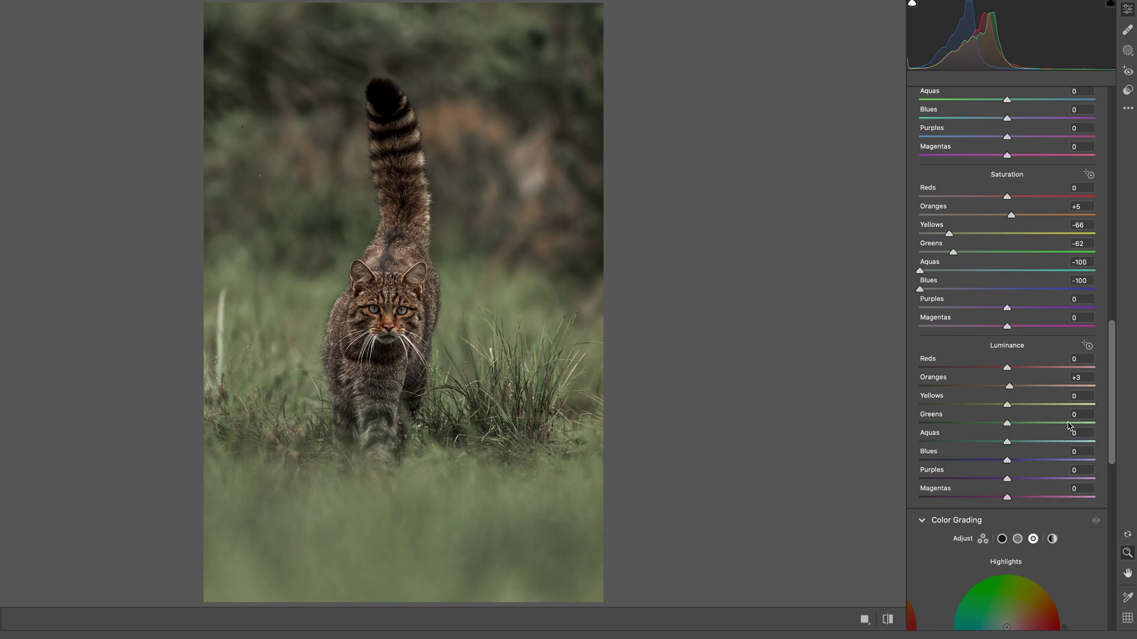
Color grade the shadows with a faint green tint at hue 137 and saturation 2.
scroll(1098, 468, "down", 10)
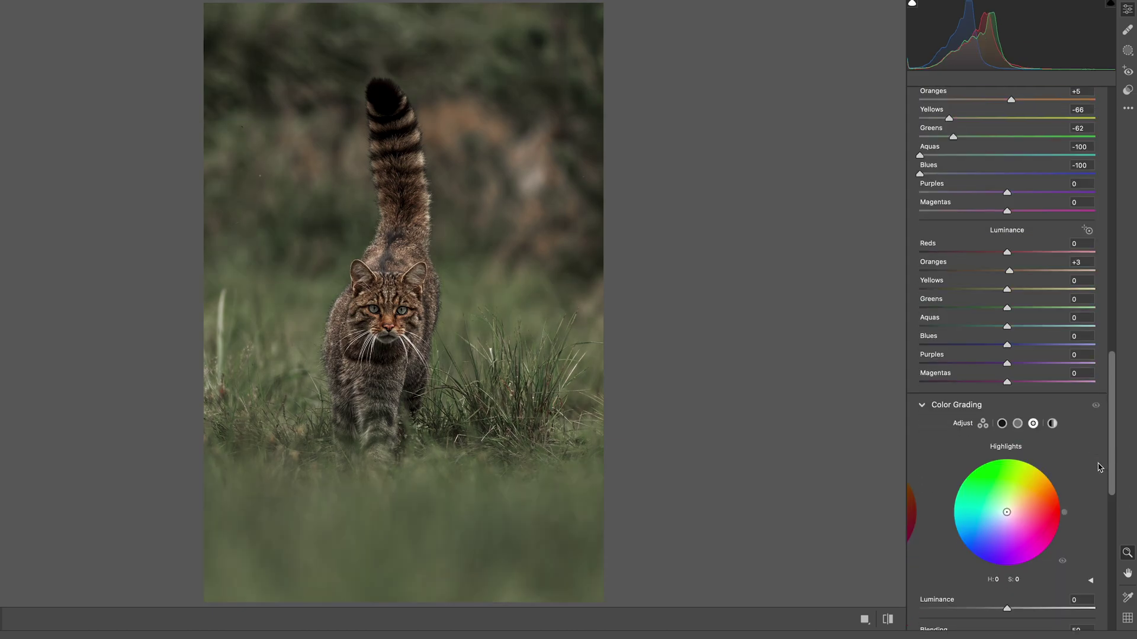
left_click(1001, 294)
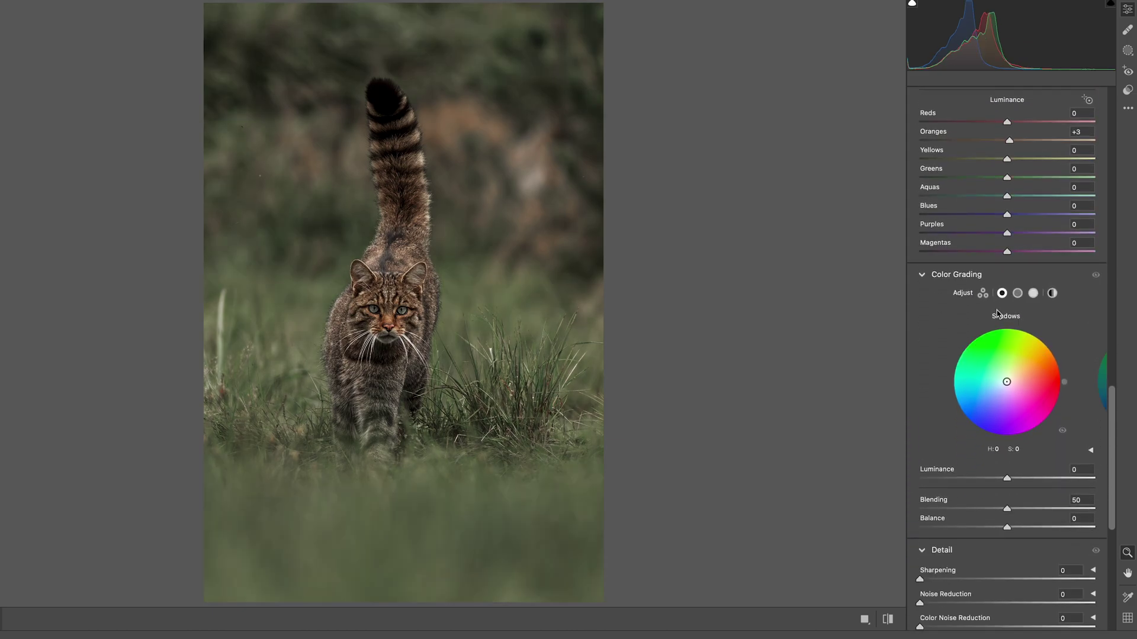
mouse_move(1006, 381)
left_mouse_down()
mouse_move(949, 385)
mouse_move(946, 375)
mouse_move(955, 355)
mouse_move(978, 349)
mouse_move(1005, 382)
left_mouse_up()
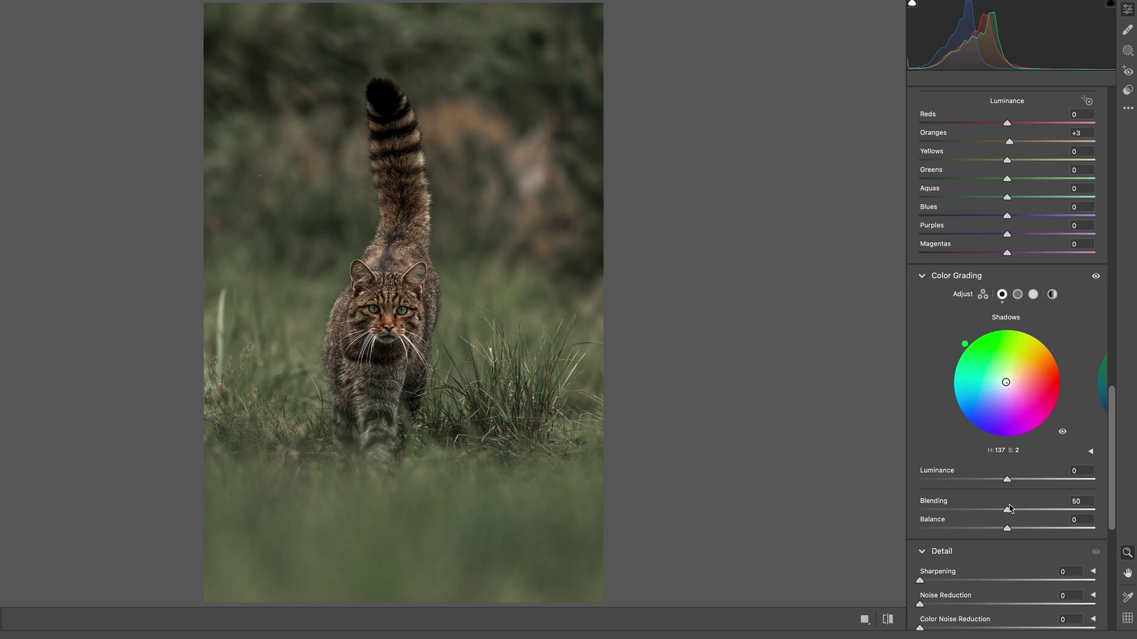
left_click_drag(1011, 480, 1002, 480)
Color grade the highlights with hue 103 and saturation 2, and set Blending to 83.
left_click(1033, 294)
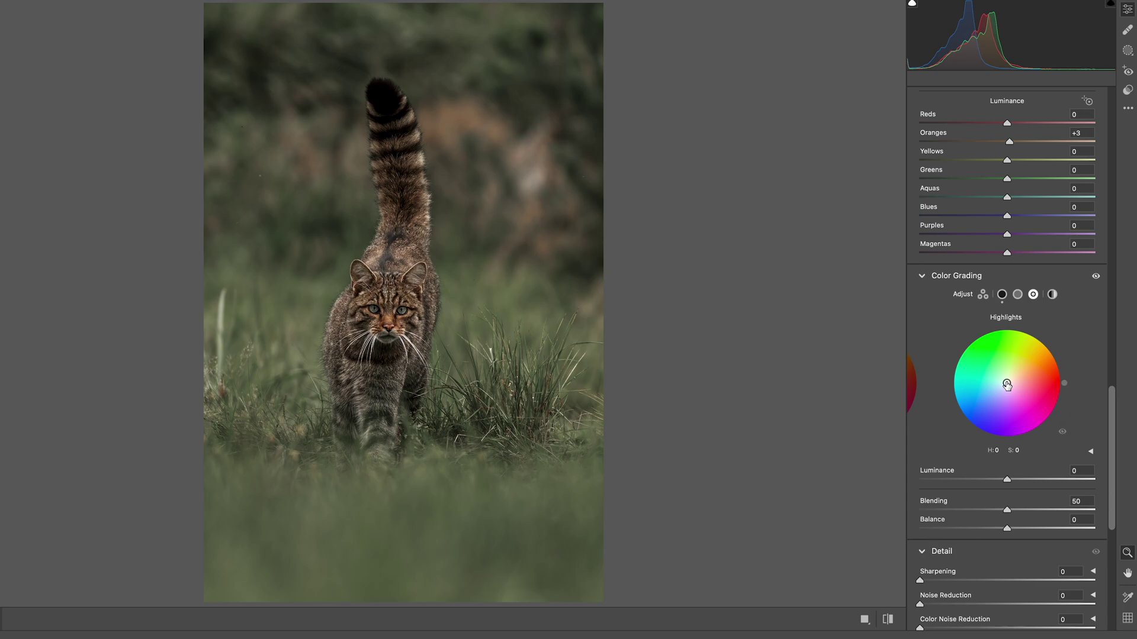
mouse_move(1007, 386)
left_mouse_down()
mouse_move(999, 359)
mouse_move(967, 337)
mouse_move(996, 327)
left_mouse_up()
mouse_move(1006, 380)
left_mouse_down()
mouse_move(1003, 365)
mouse_move(1006, 382)
left_mouse_up()
left_click_drag(1007, 510, 1064, 511)
Set Sharpening to 20, and set the Green Primary calibration hue to -13 and saturation to +3.
scroll(1009, 515, "down", 6)
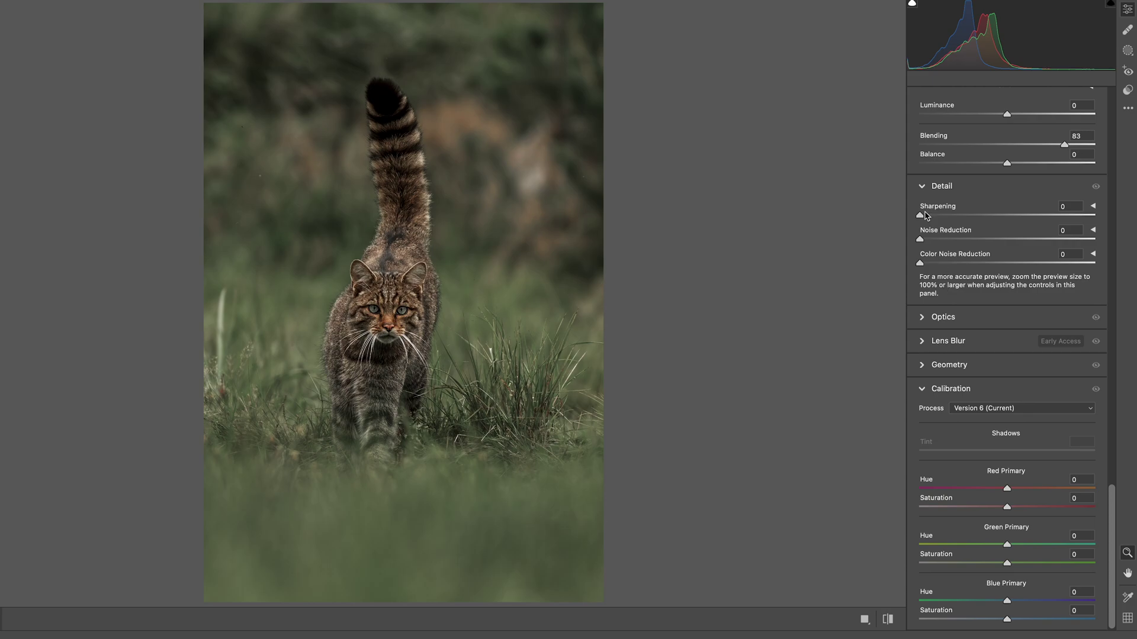
left_click_drag(922, 216, 943, 217)
left_click_drag(1007, 488, 1032, 493)
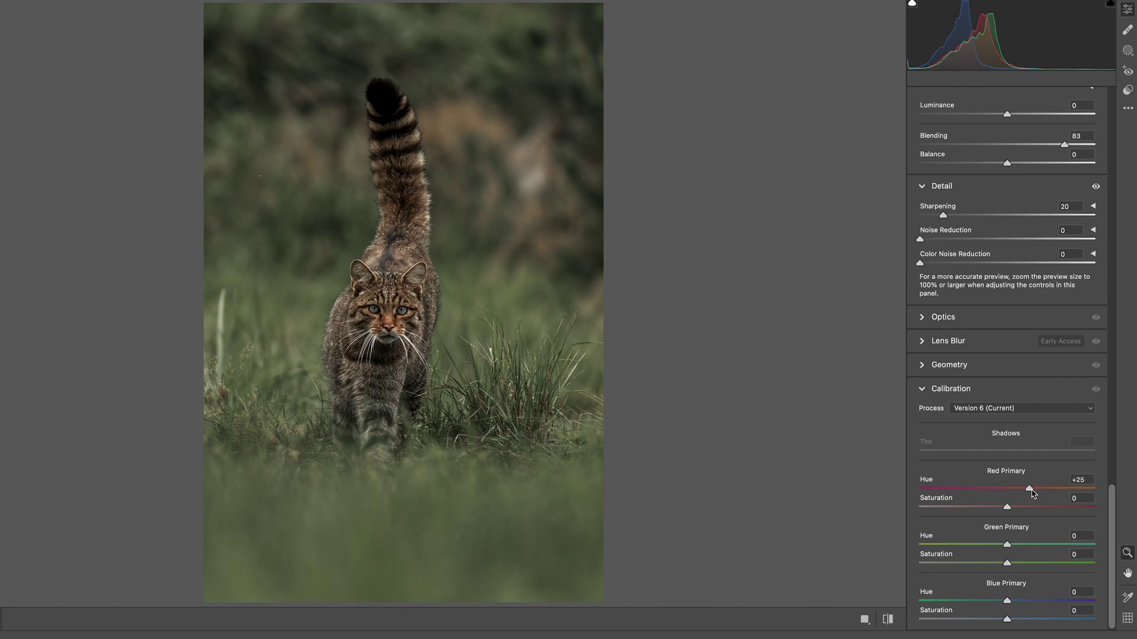
double_click(1030, 491)
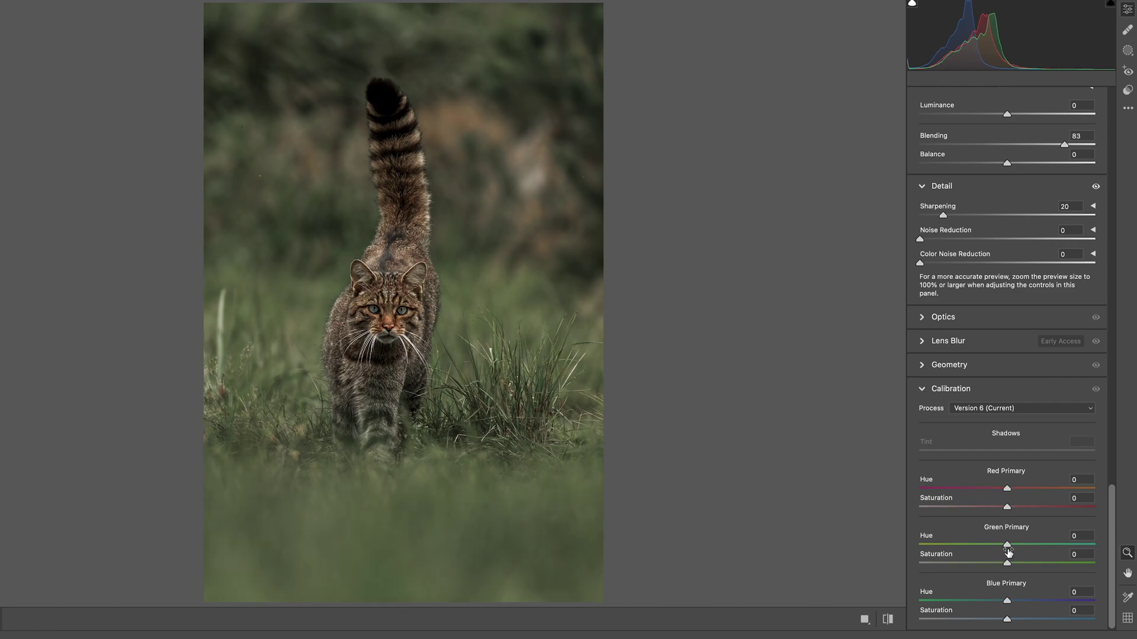
left_click_drag(1007, 545, 1042, 603)
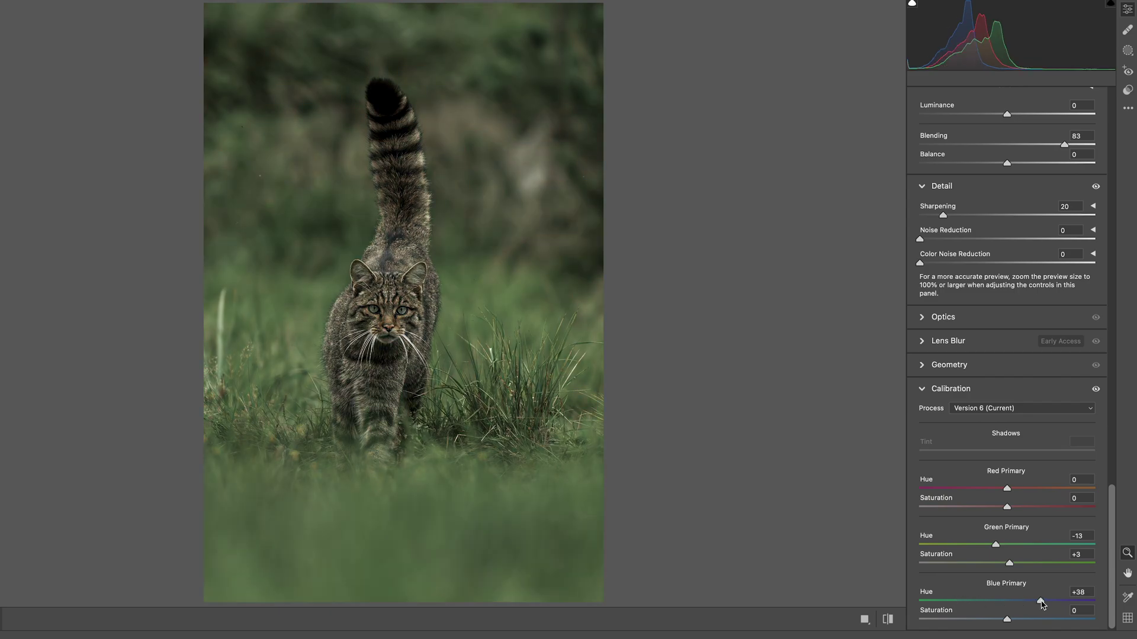
double_click(1042, 603)
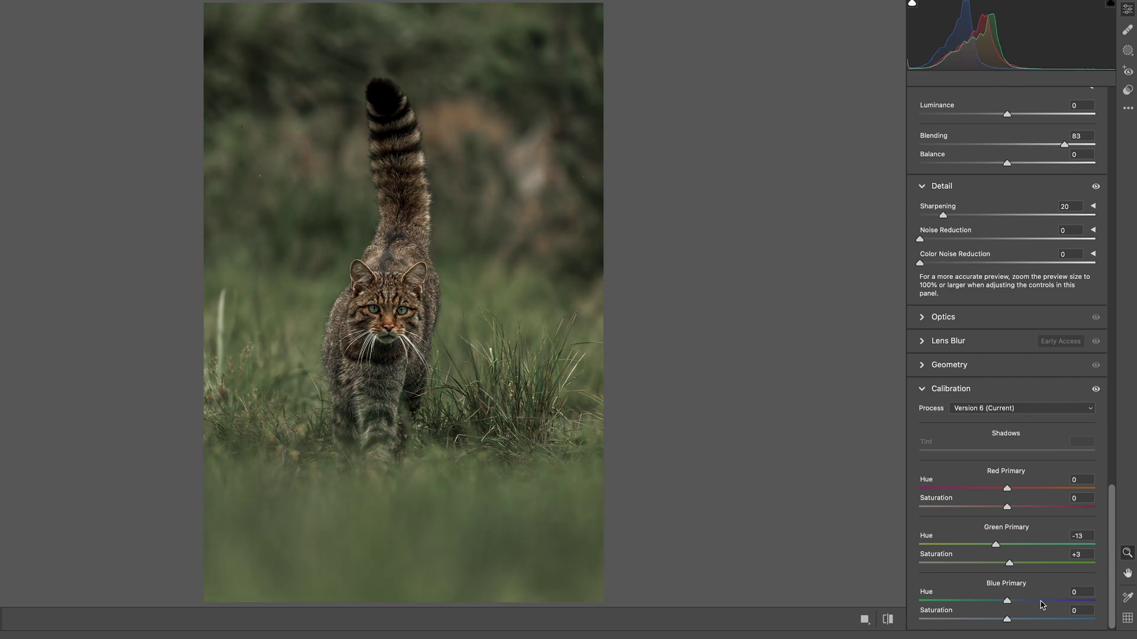
Shape the RGB point curve with points at 69 to 58, 130 to 131 and 195 to 185, and raise the black point to output 8.
scroll(1081, 582, "up", 15)
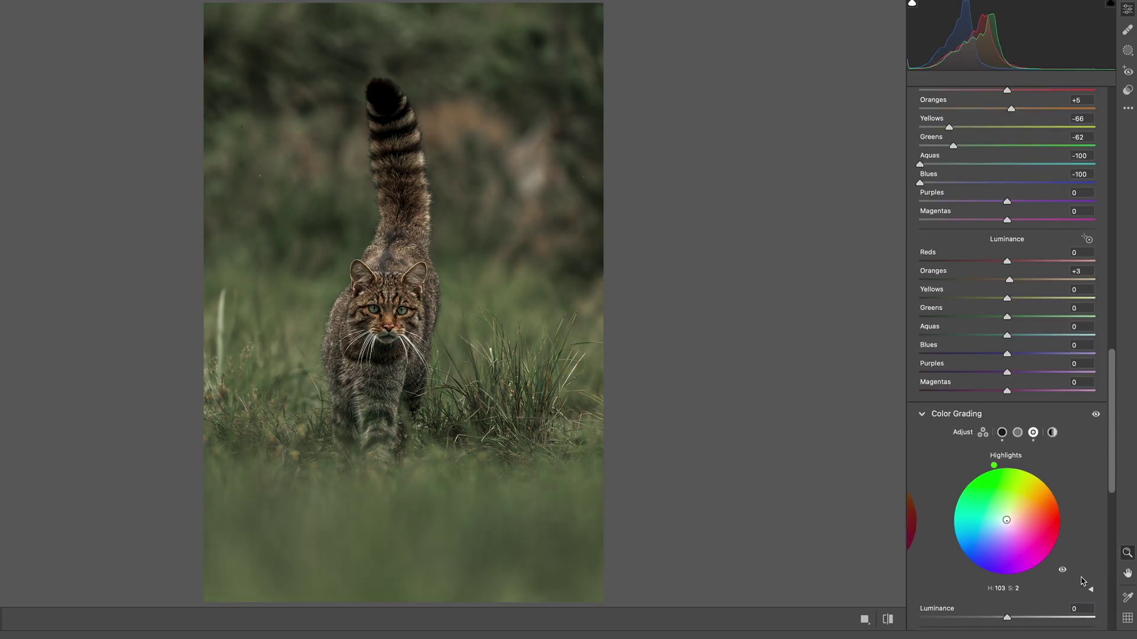
scroll(1081, 582, "down", 3)
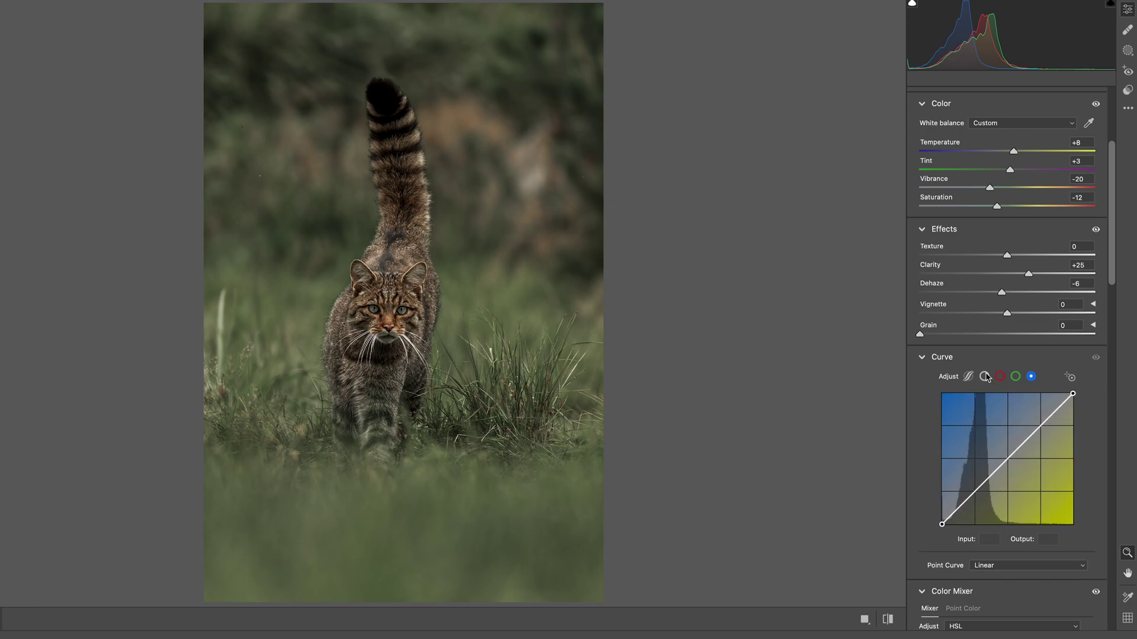
left_click(984, 377)
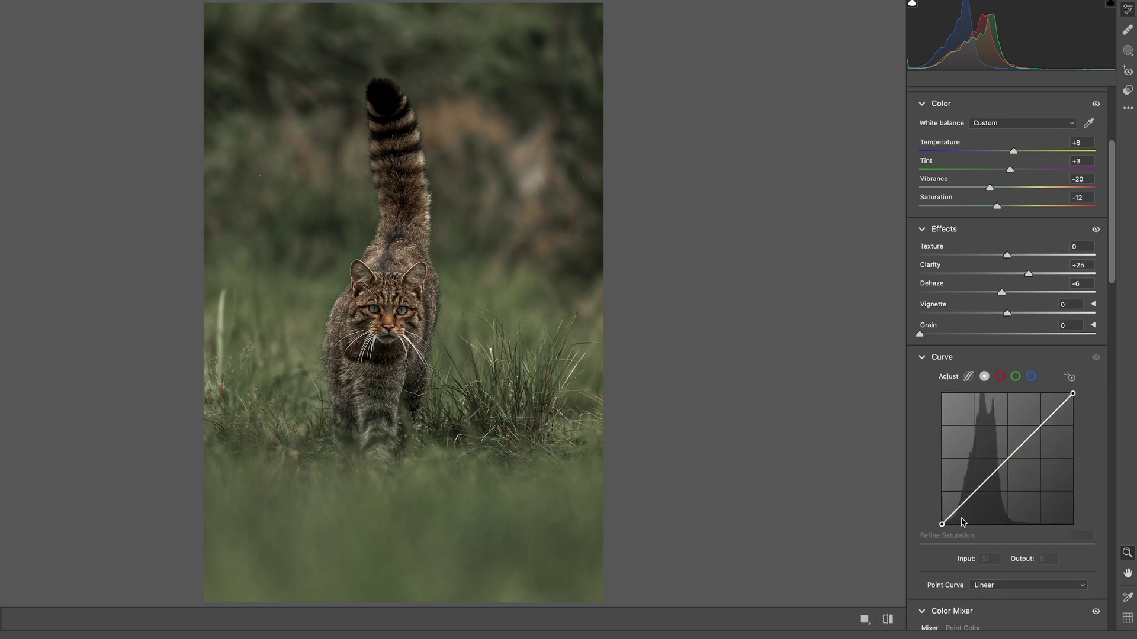
left_click_drag(972, 493, 977, 495)
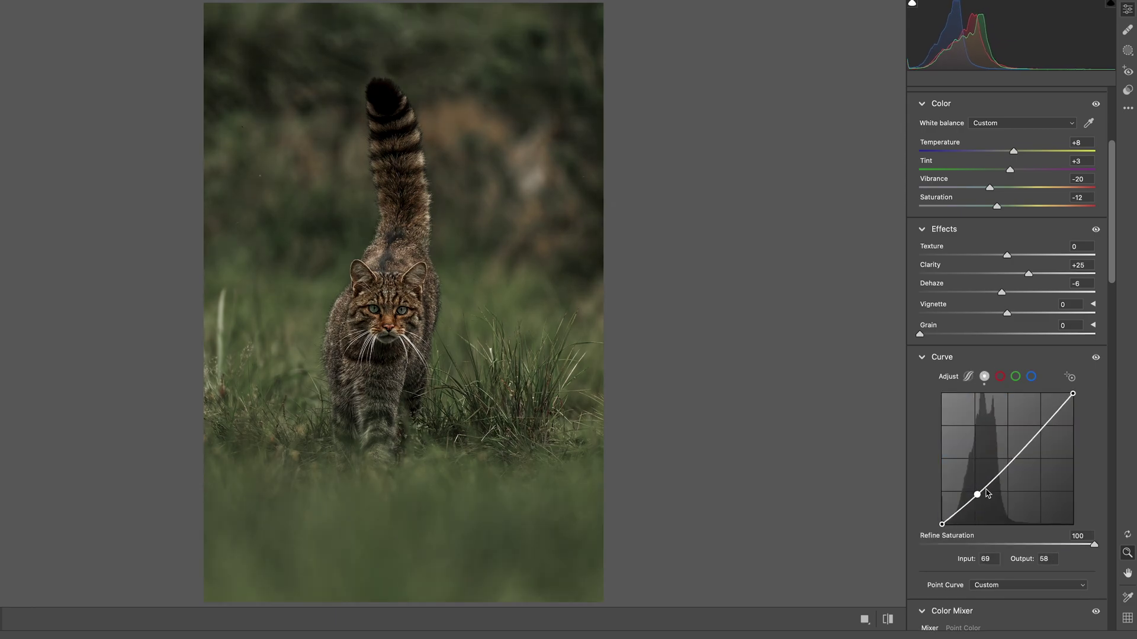
left_click(1011, 457)
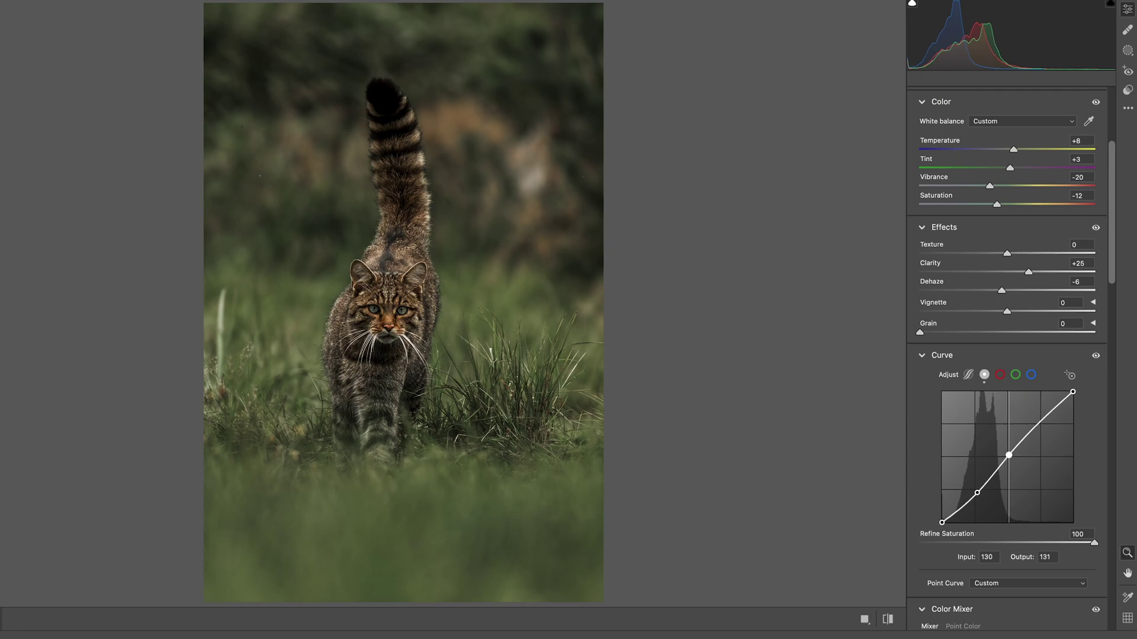
left_click_drag(1039, 422, 1042, 427)
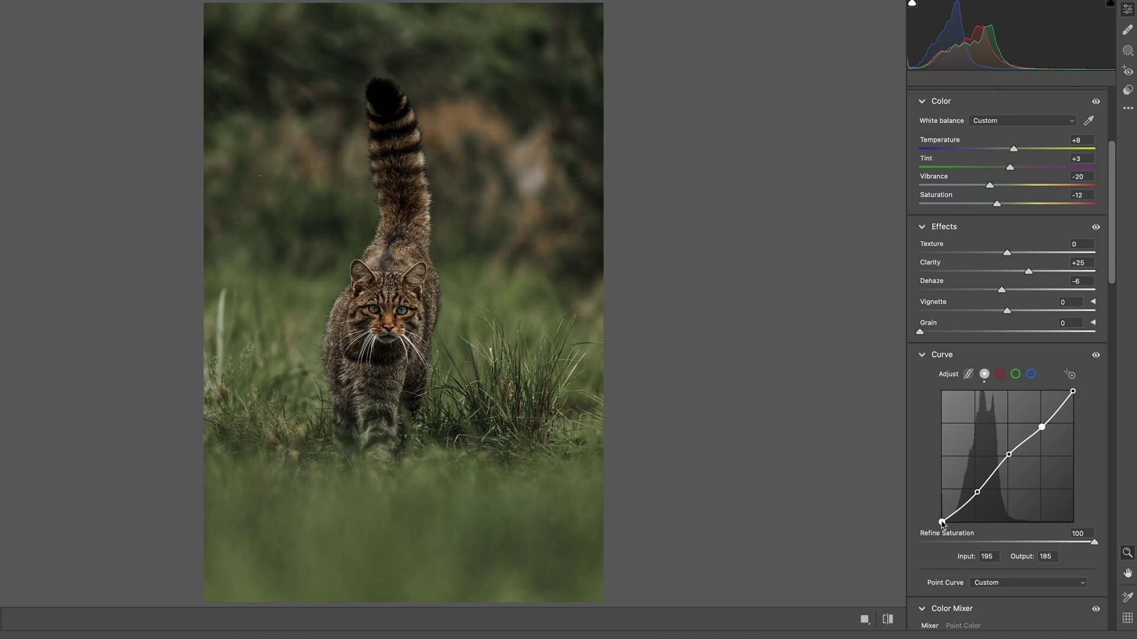
left_click_drag(942, 522, 942, 518)
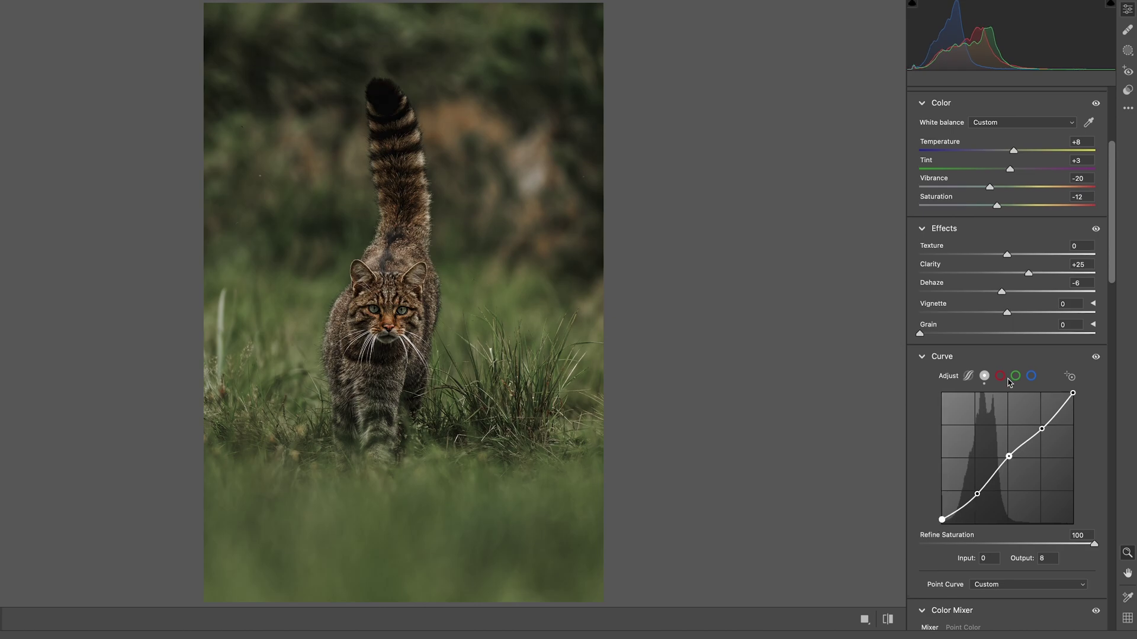
Add a highlight point to the red curve and place its shadow point at input 69, output 66.
left_click(1000, 375)
left_click(977, 489)
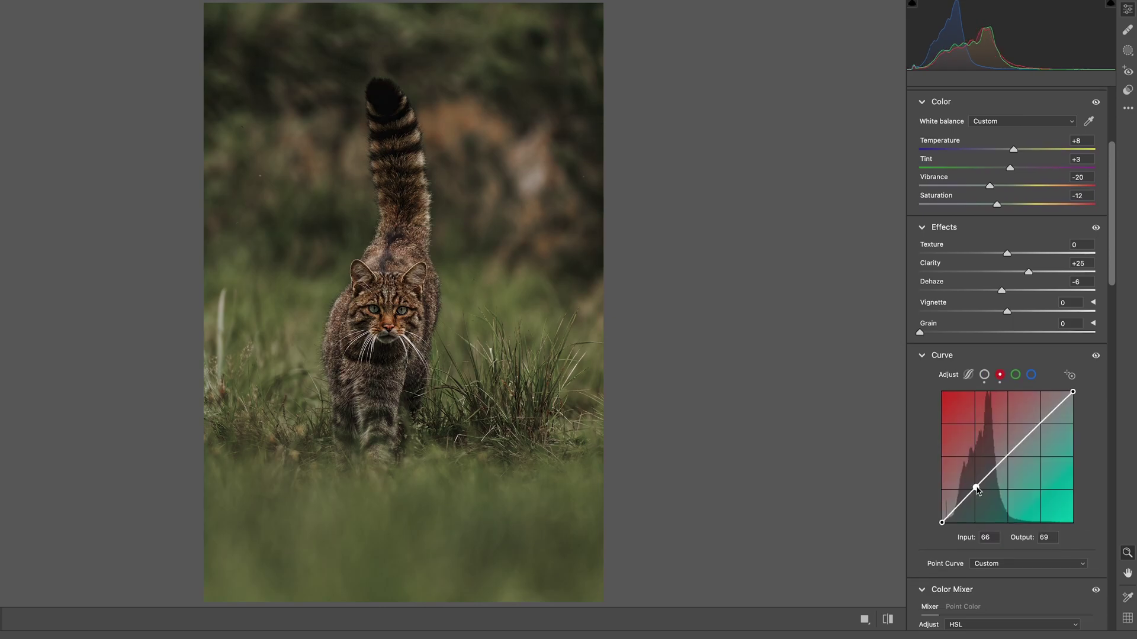
left_click(1041, 427)
left_click_drag(976, 488, 977, 489)
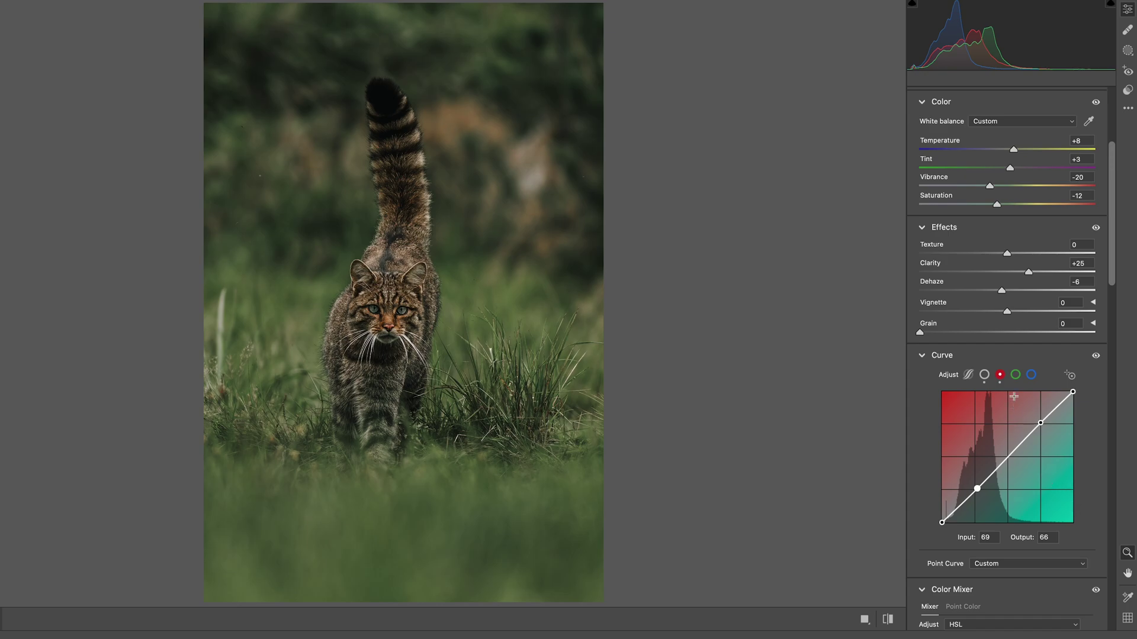
Shape the green curve with a highlight point at input 188, output 197 and a shadow point at input 63, output 59.
left_click(1015, 374)
left_click(976, 486)
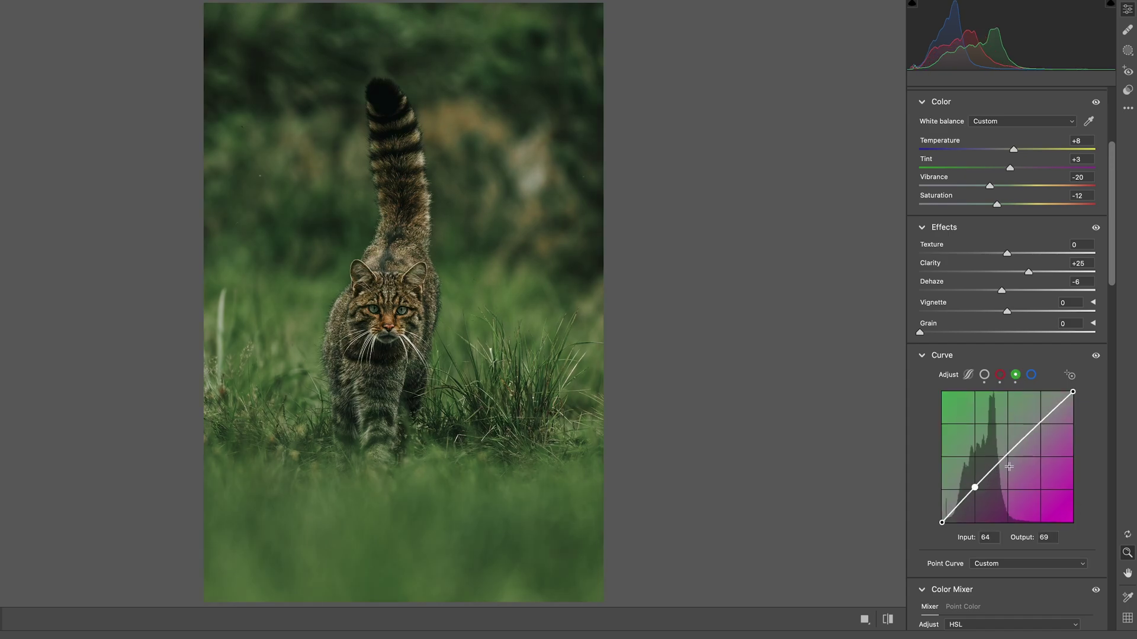
left_click_drag(1038, 426, 1038, 426)
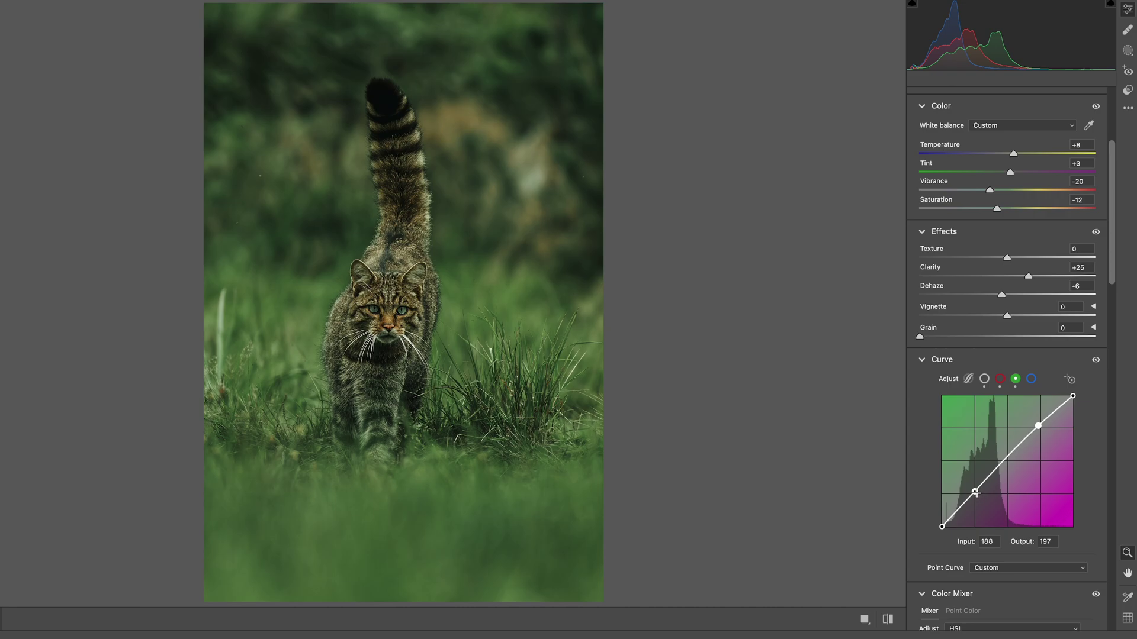
left_click_drag(976, 492, 974, 497)
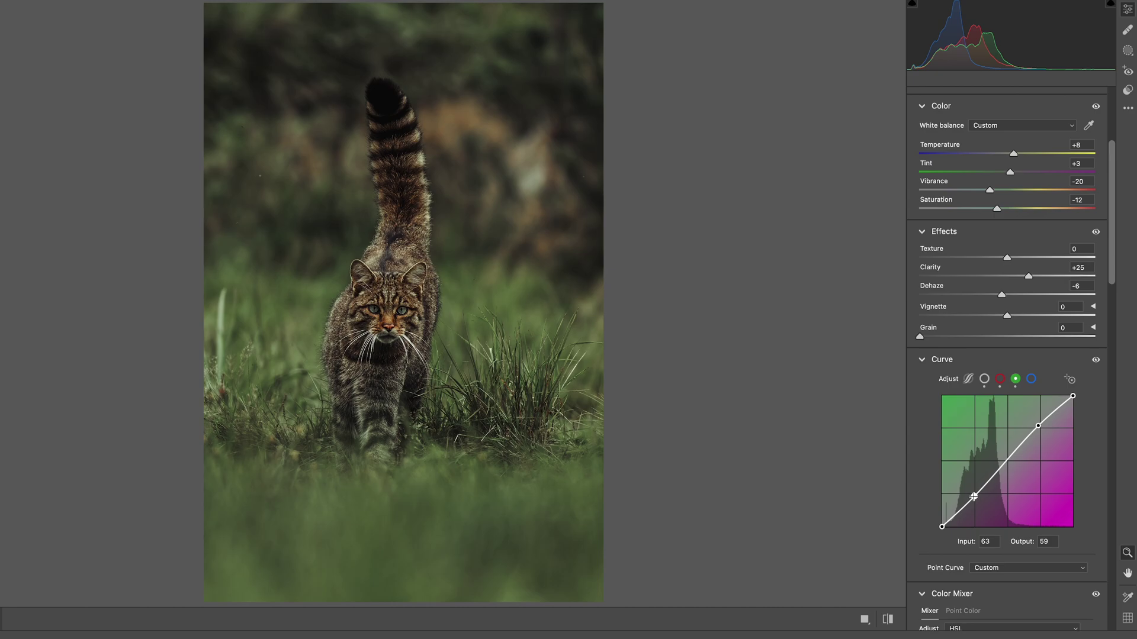
Add a highlight point at input 191, output 190 and a shadow point to the blue curve, and raise its black point to output 11.
left_click(1039, 429)
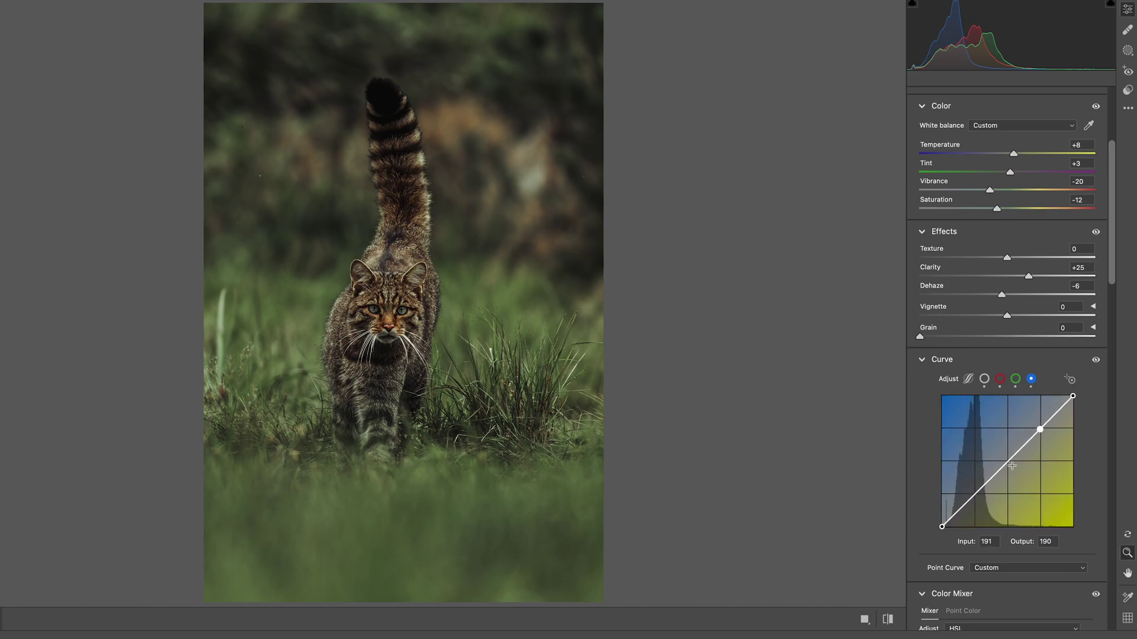
left_click(977, 492)
left_click_drag(941, 526, 942, 522)
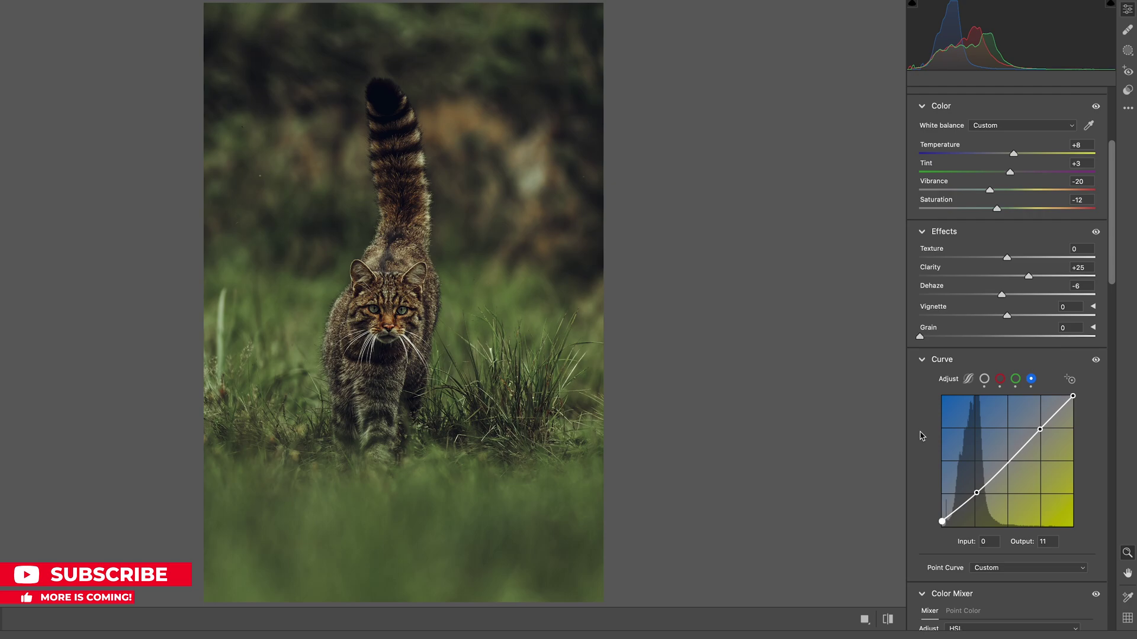
Collapse all the edit adjustment sections.
right_click(921, 387)
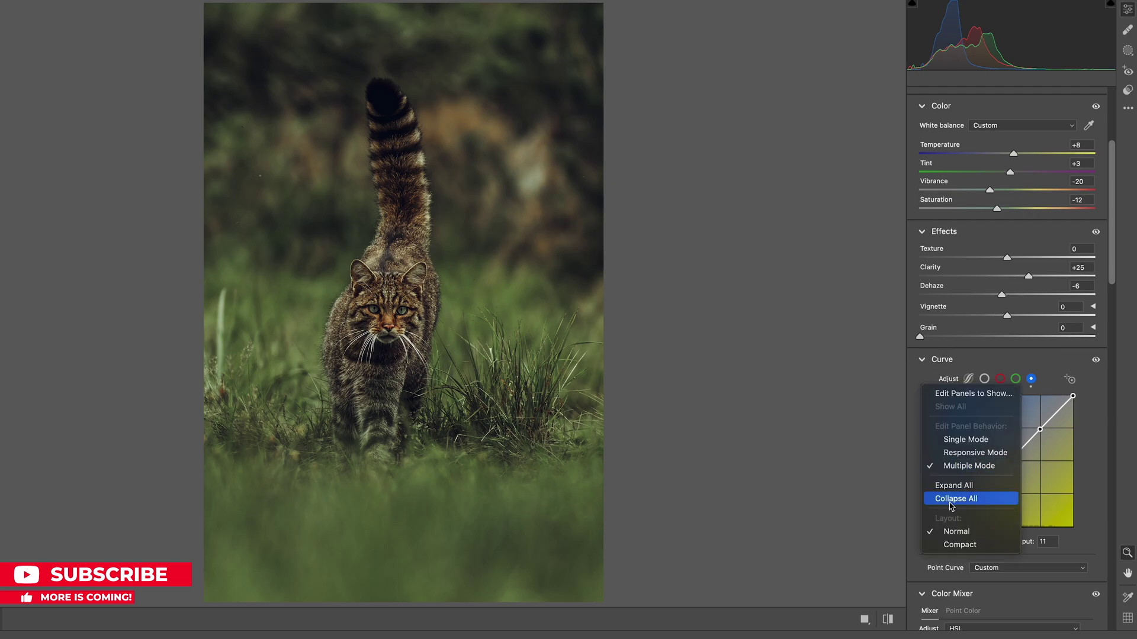
left_click(951, 499)
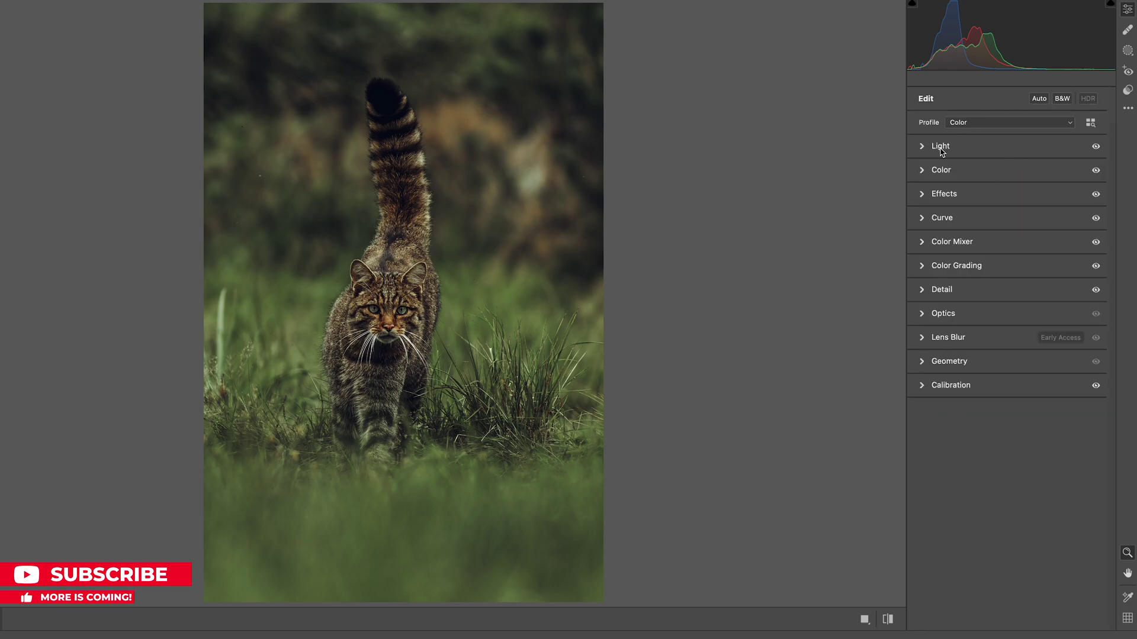
Switch between the before and after views to compare the edited cat photo with the original.
left_click(889, 619)
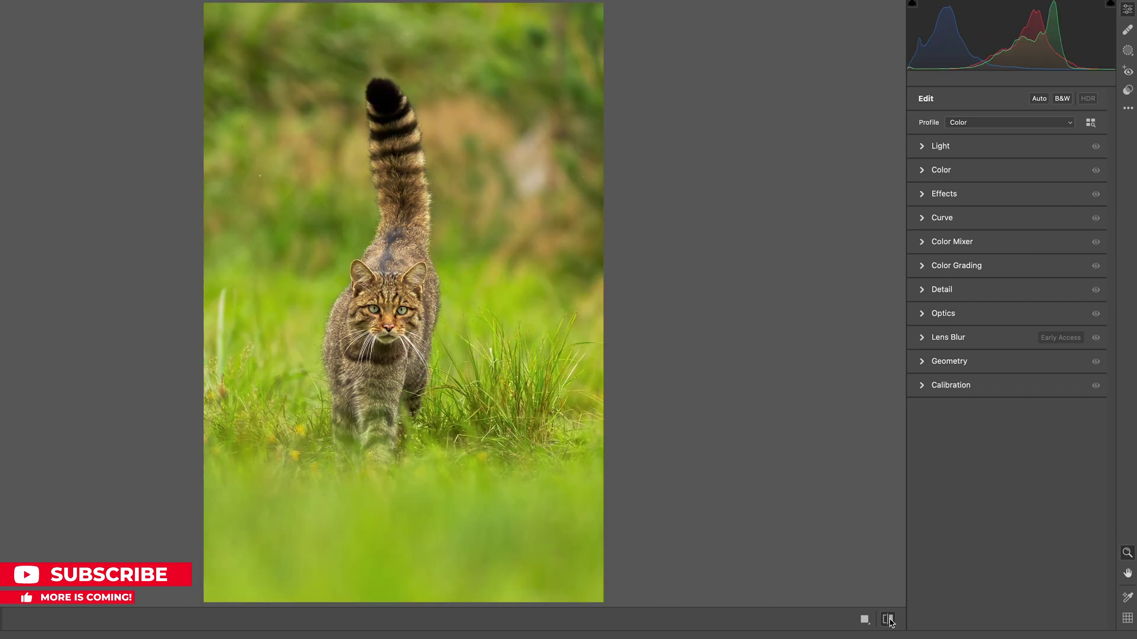
left_click(888, 620)
left_click(888, 620)
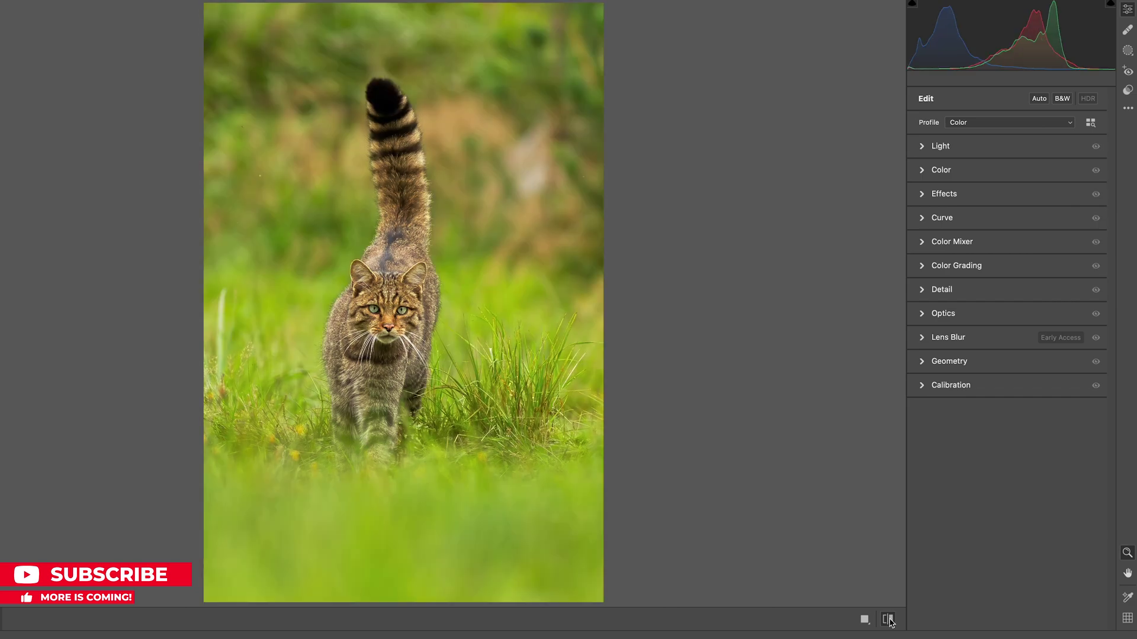